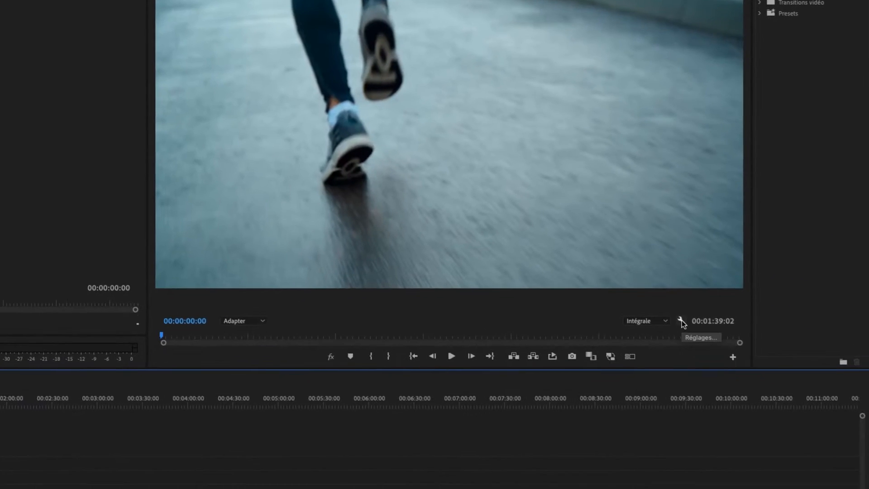
# Show the rulers in the Program monitor, and hide them again.
pyautogui.click(668, 298)
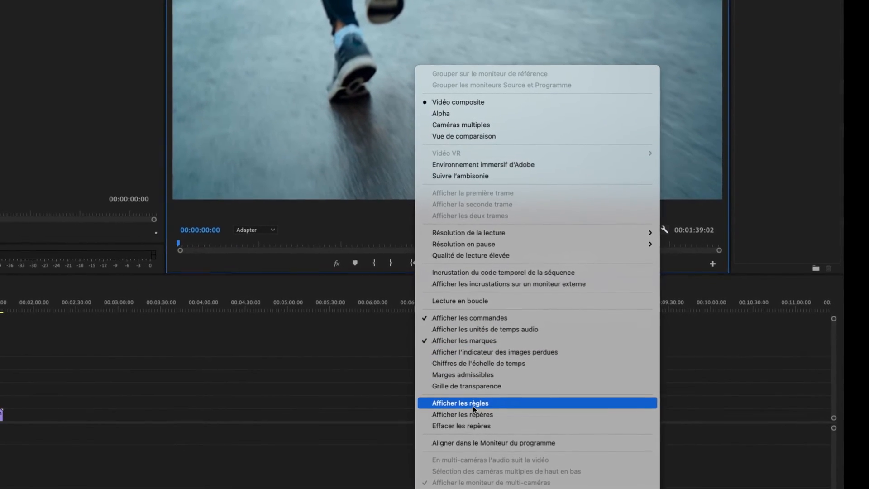
pyautogui.click(470, 427)
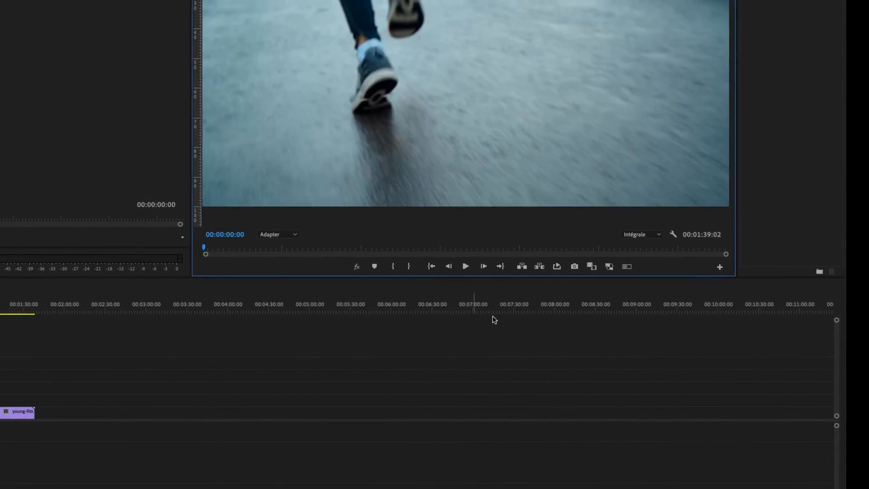
pyautogui.click(677, 236)
pyautogui.click(557, 399)
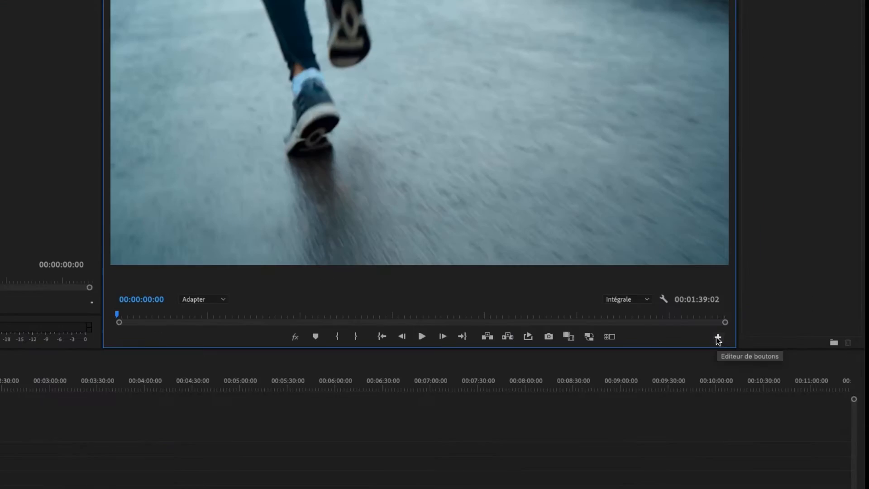
# Add the show-rulers and show-guides buttons plus a spacer at the start of the Program monitor's button bar.
pyautogui.click(717, 338)
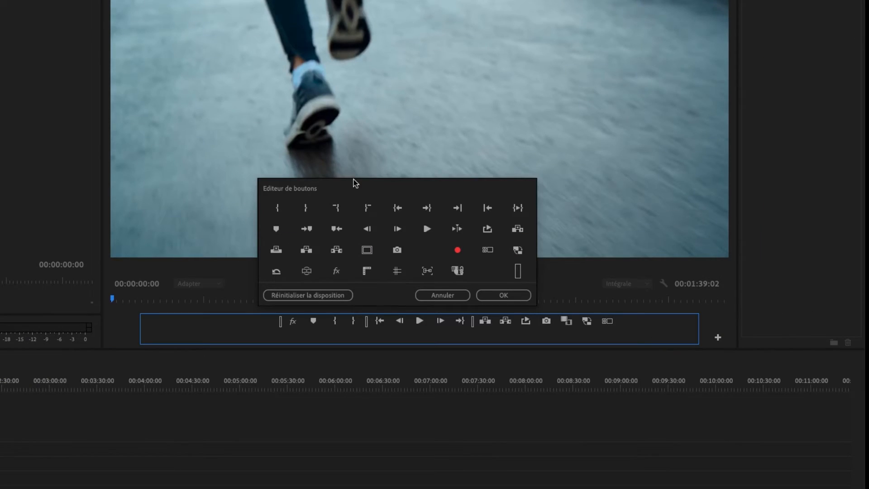
pyautogui.moveTo(367, 271); pyautogui.dragTo(262, 322)
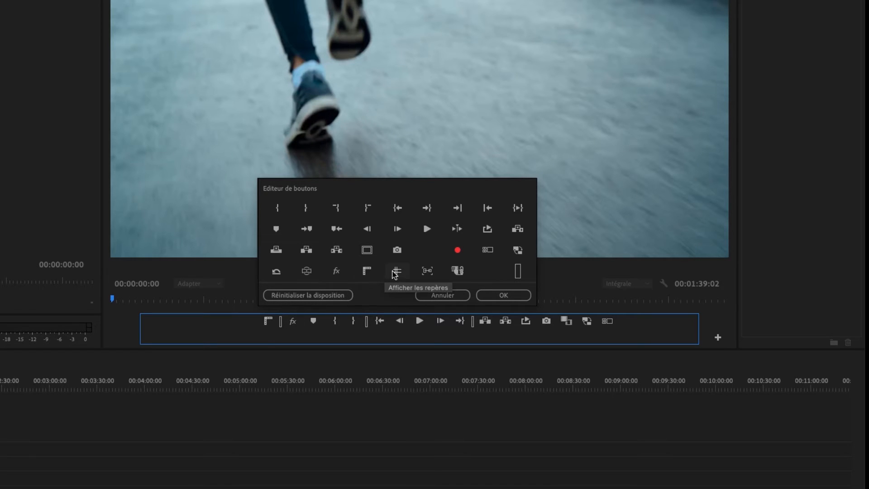
pyautogui.moveTo(396, 270); pyautogui.dragTo(249, 321)
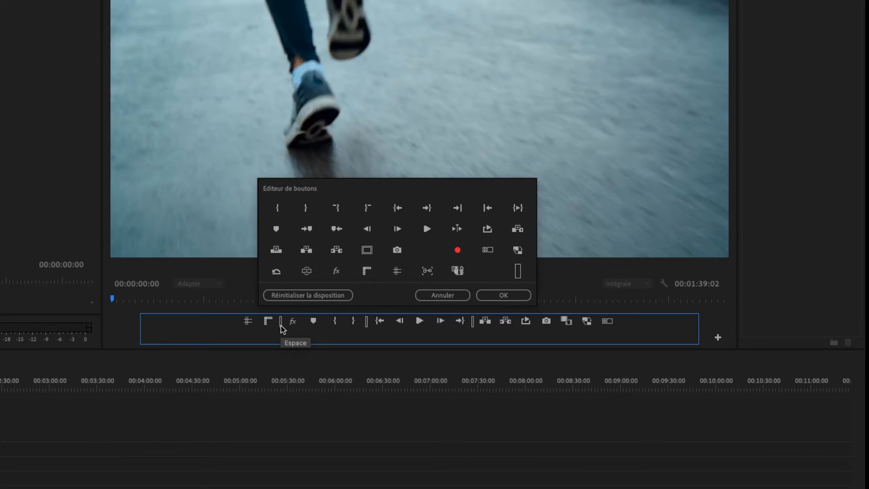
pyautogui.moveTo(520, 275); pyautogui.dragTo(278, 324)
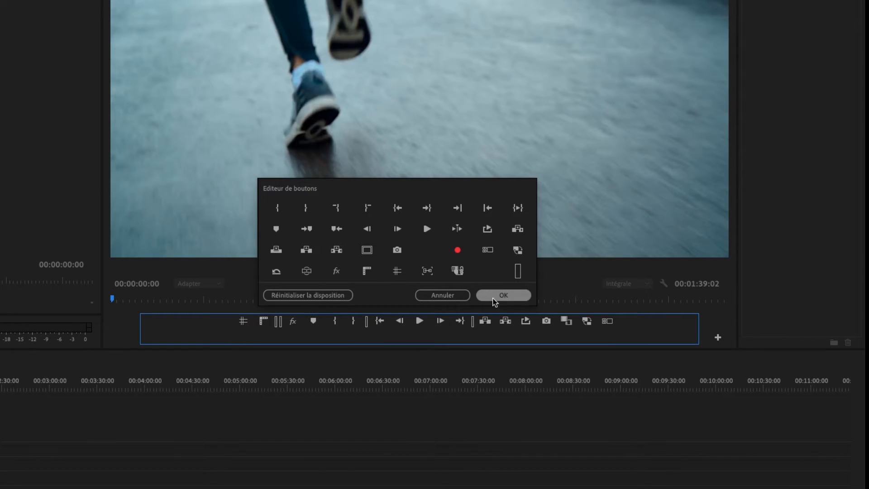
pyautogui.click(511, 295)
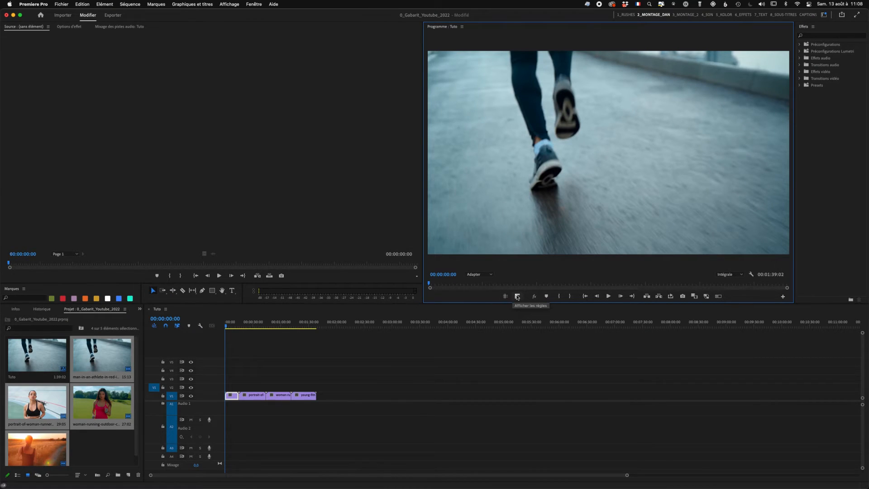
# Toggle the Program monitor's rulers with their new button, leaving them switched on.
pyautogui.click(517, 296)
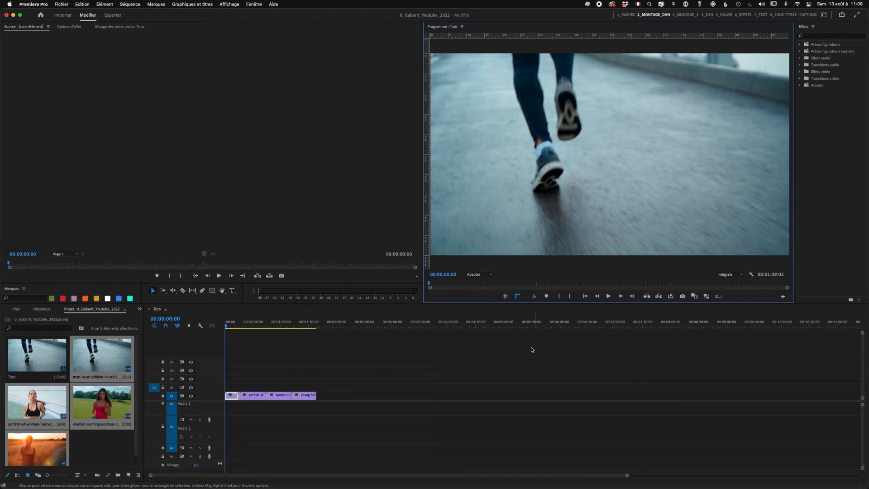
pyautogui.click(516, 296)
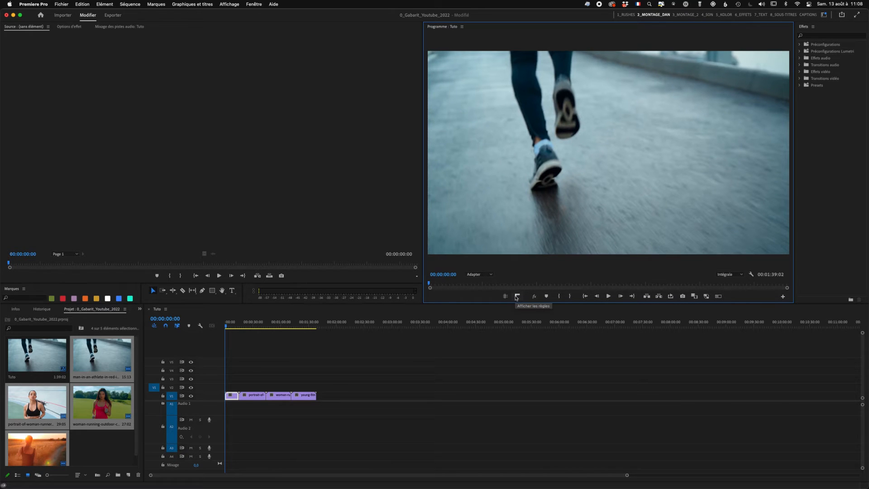
pyautogui.click(517, 296)
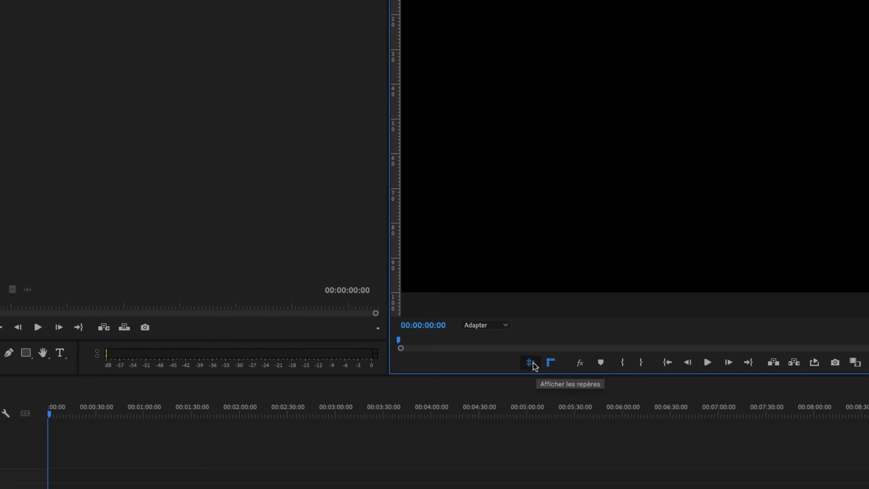
# Add a horizontal guide at 50 percent from the top edge of the frame.
pyautogui.rightClick(395, 151)
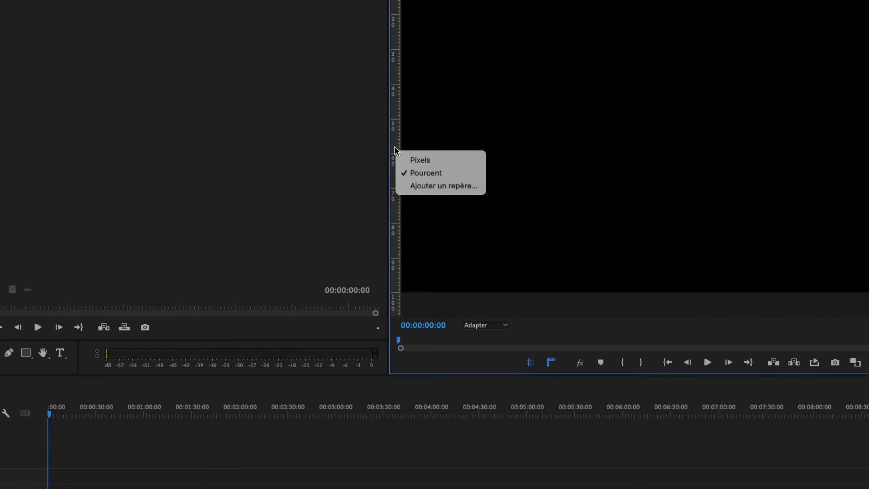
pyautogui.click(438, 187)
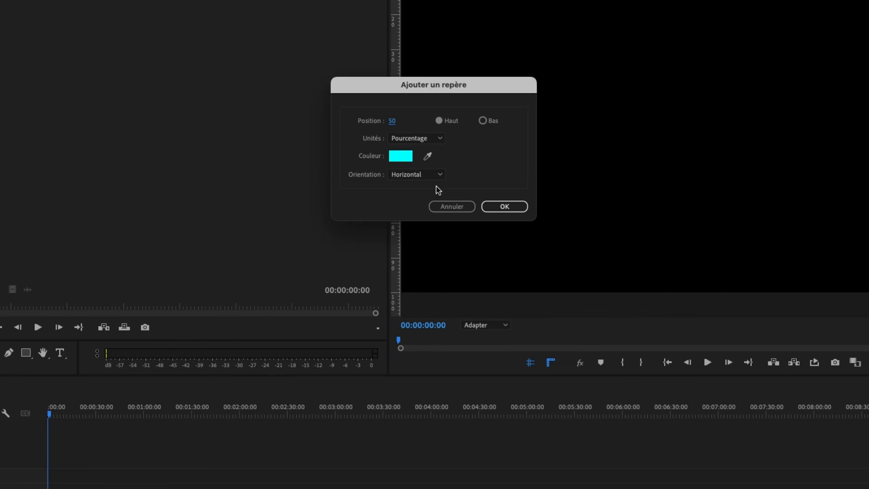
pyautogui.click(412, 138)
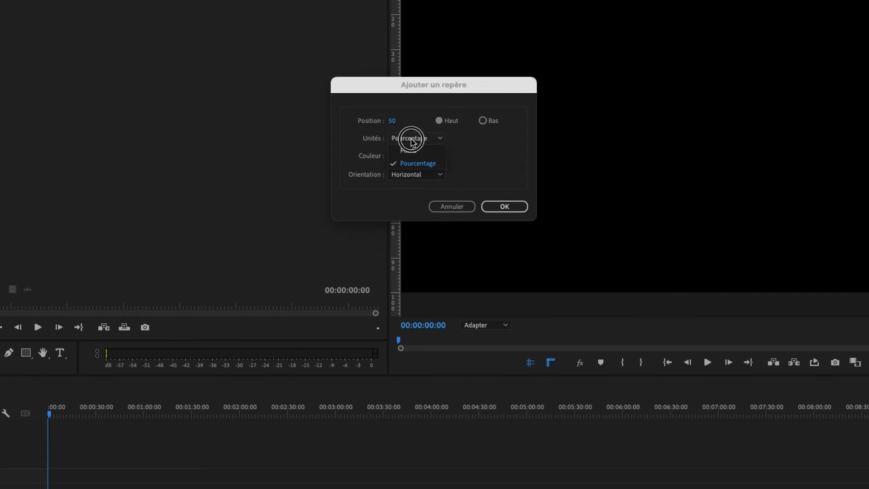
pyautogui.click(411, 164)
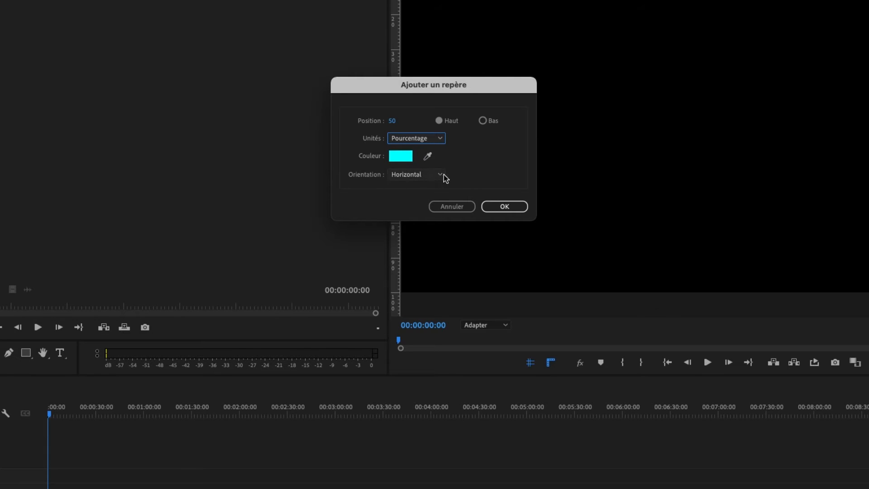
pyautogui.click(501, 206)
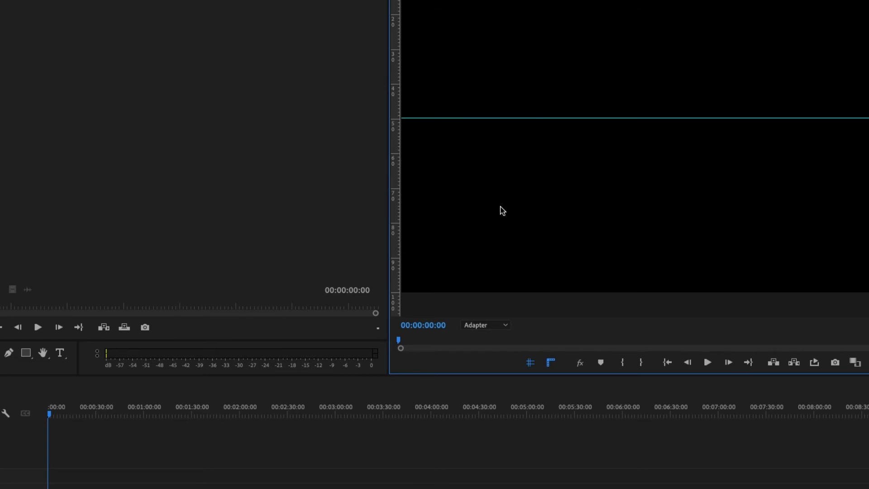
# Add a vertical guide at 50 percent from the left edge of the frame.
pyautogui.rightClick(394, 132)
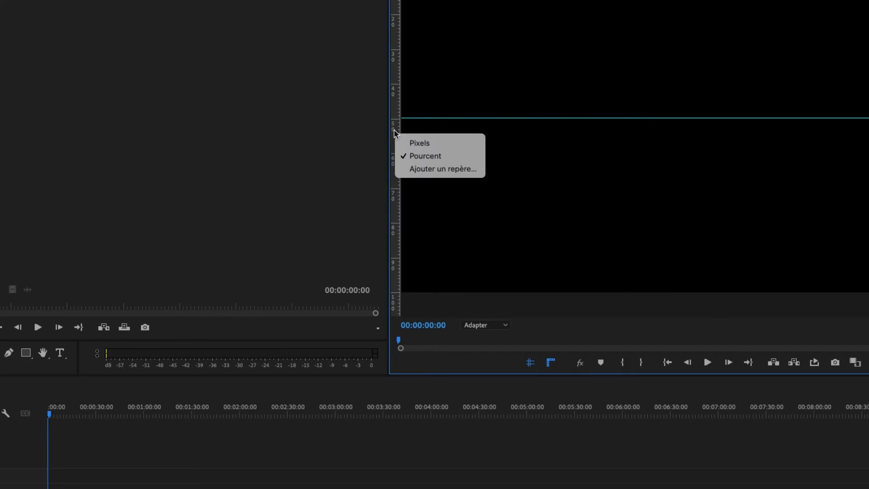
pyautogui.click(412, 170)
pyautogui.click(417, 174)
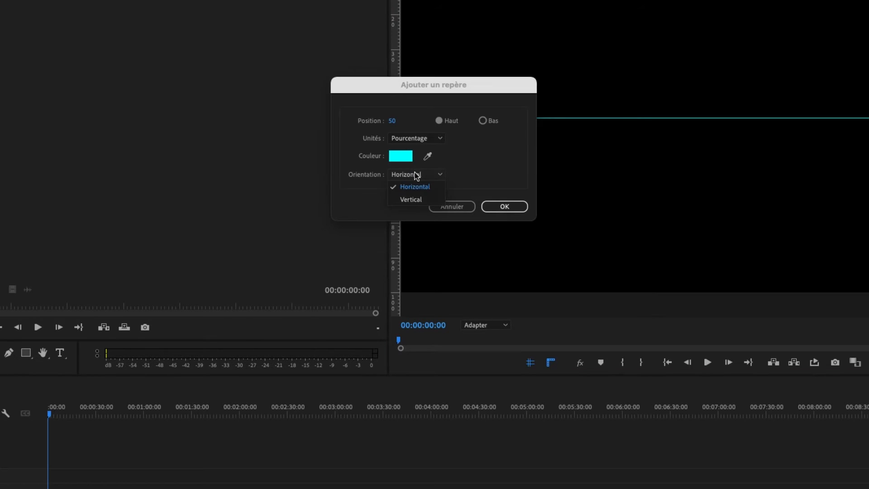
pyautogui.click(414, 198)
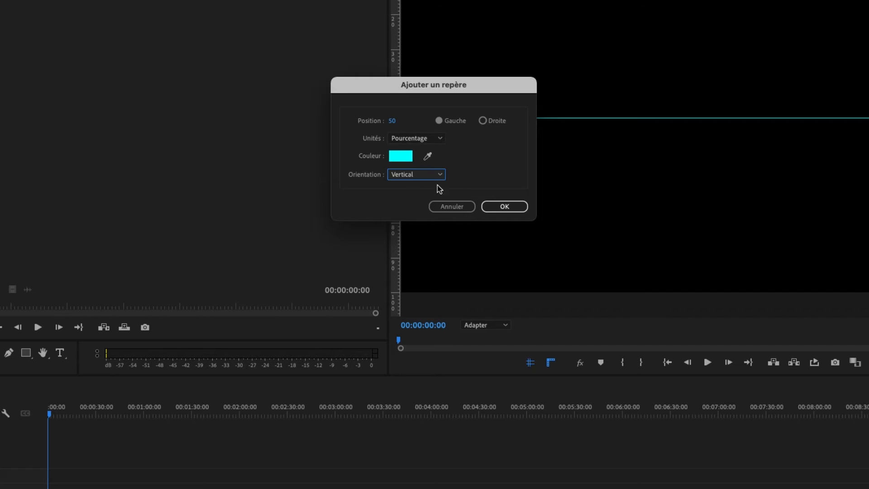
pyautogui.click(502, 206)
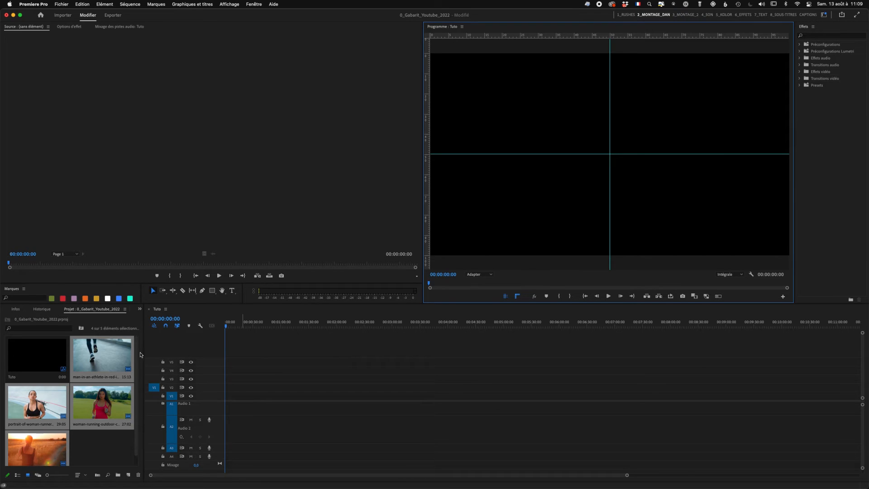
# Place the four selected clips on track V1 from the sequence start and set the playhead to 00:00:04:10.
pyautogui.moveTo(112, 354); pyautogui.dragTo(246, 396)
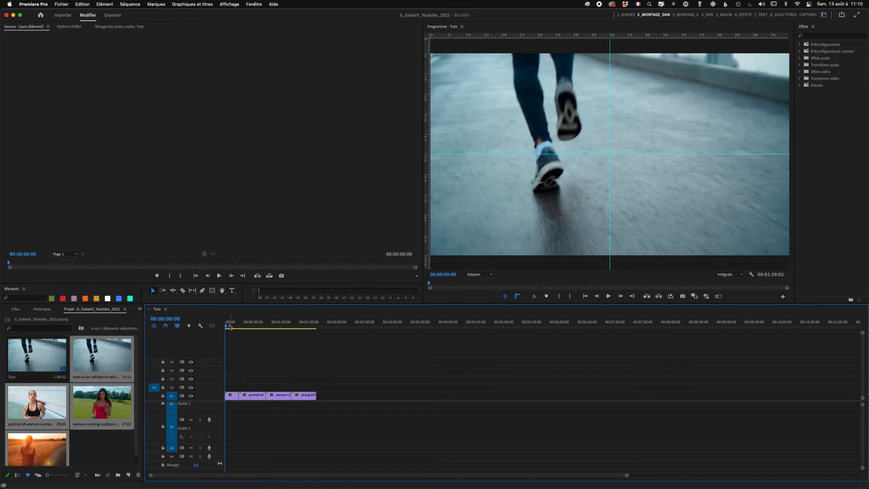
pyautogui.moveTo(226, 328); pyautogui.dragTo(229, 327)
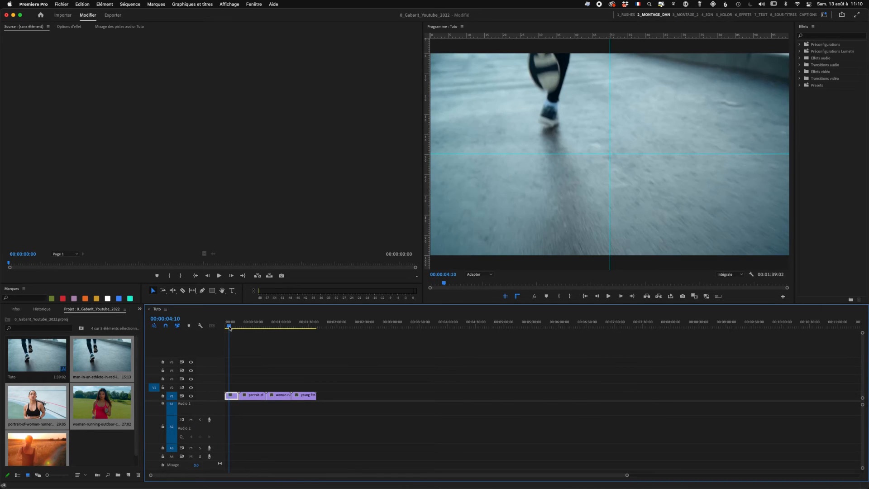
# Scale the running-shoes clip down to about half the frame and move it into the upper-left quadrant.
pyautogui.click(638, 129)
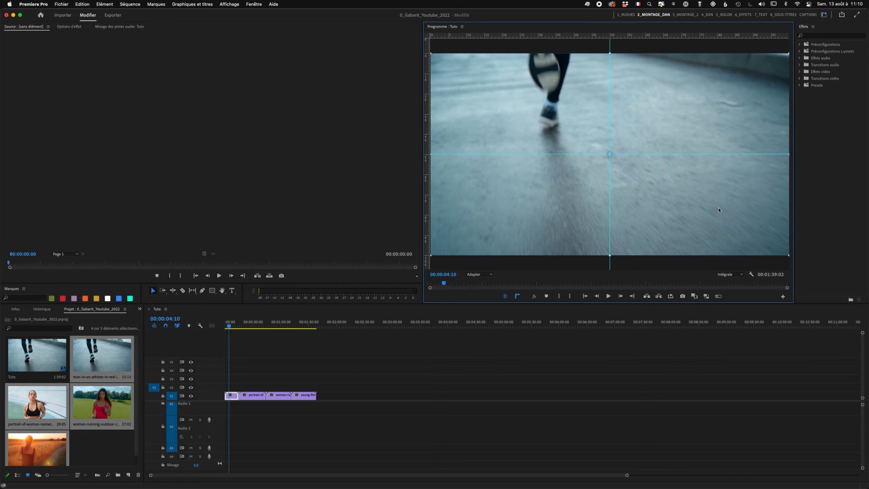
pyautogui.moveTo(788, 256); pyautogui.dragTo(544, 118)
pyautogui.moveTo(599, 148); pyautogui.dragTo(591, 132)
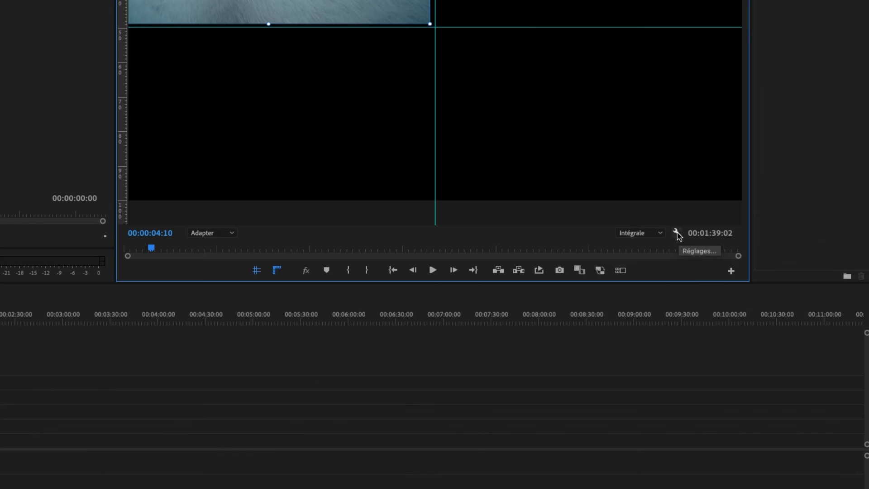
# Enable snapping in the Program monitor and align the running-shoes clip with the two guides in the upper-left quadrant.
pyautogui.click(675, 232)
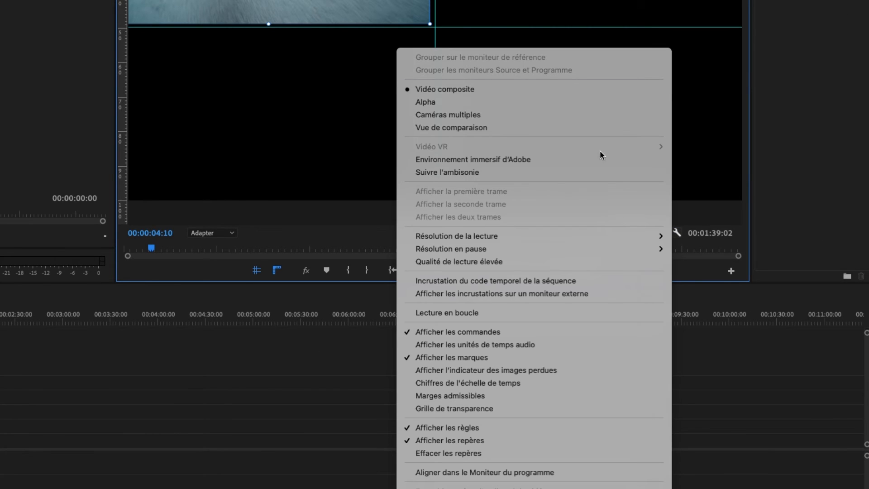
pyautogui.click(489, 471)
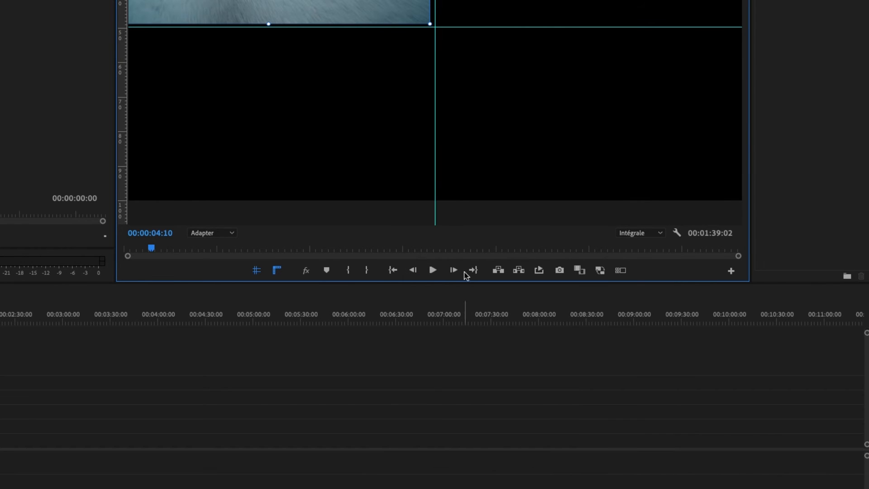
pyautogui.moveTo(557, 111)
pyautogui.mouseDown()
pyautogui.moveTo(543, 114)
pyautogui.moveTo(555, 112)
pyautogui.mouseUp()
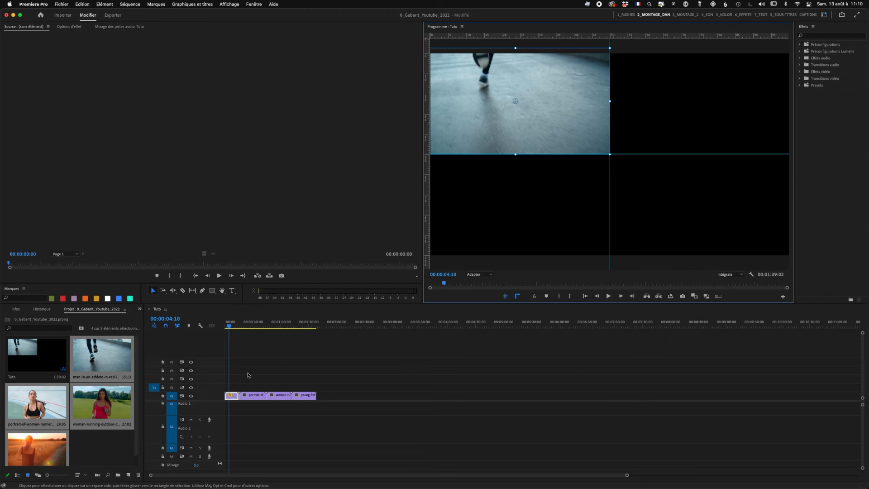
# Move the woman-runner portrait clip to track V2 at the sequence start, and scale and snap it into the upper-right quadrant.
pyautogui.moveTo(252, 397); pyautogui.dragTo(232, 387)
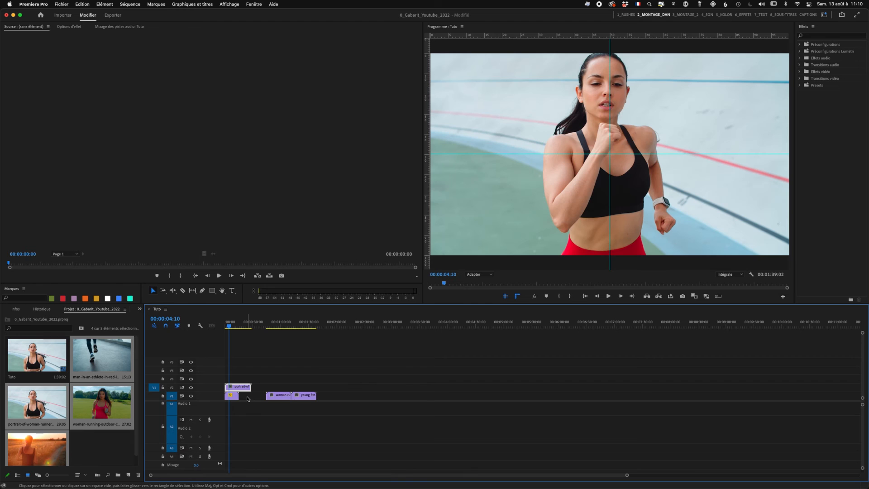
pyautogui.click(713, 110)
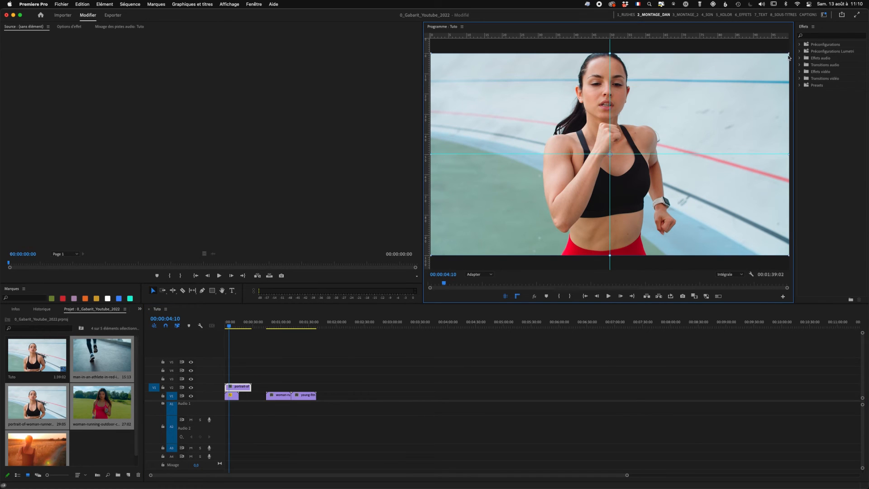
pyautogui.moveTo(789, 52); pyautogui.dragTo(770, 73)
pyautogui.moveTo(701, 53); pyautogui.dragTo(701, 52)
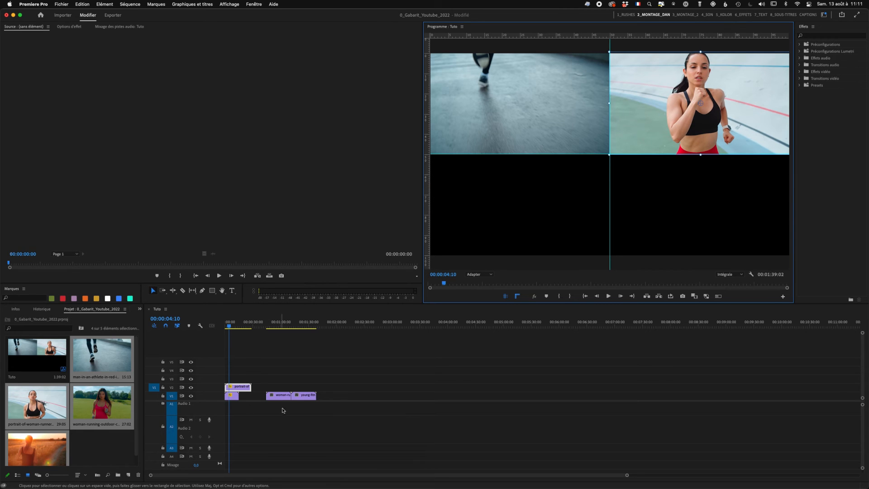
# Move the woman-running-outdoor clip to track V3 at the sequence start, and scale and snap it into the lower-left quadrant.
pyautogui.moveTo(278, 398); pyautogui.dragTo(258, 375)
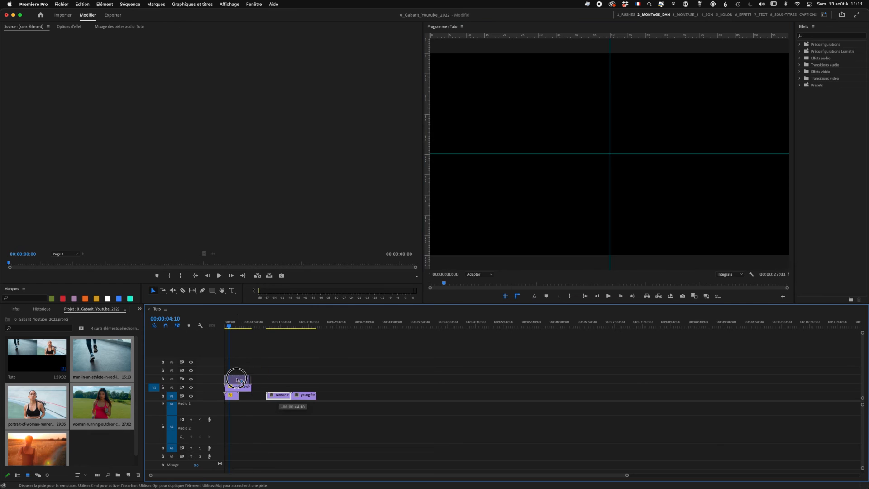
pyautogui.moveTo(237, 380); pyautogui.dragTo(237, 379)
pyautogui.click(649, 168)
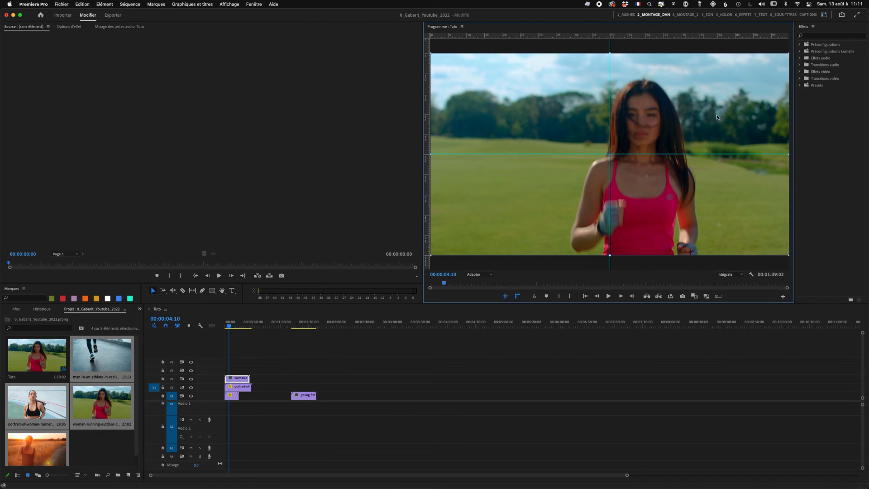
pyautogui.moveTo(788, 53); pyautogui.dragTo(593, 173)
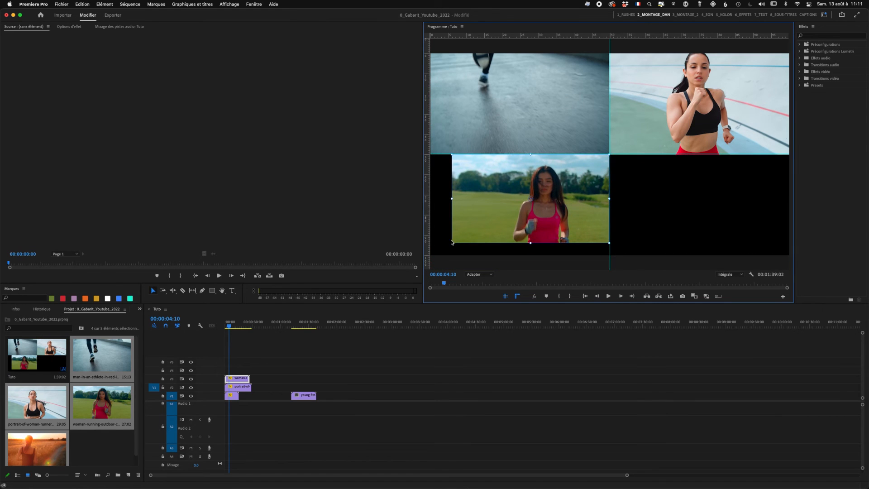
pyautogui.moveTo(453, 243); pyautogui.dragTo(438, 250)
pyautogui.moveTo(526, 236); pyautogui.dragTo(511, 244)
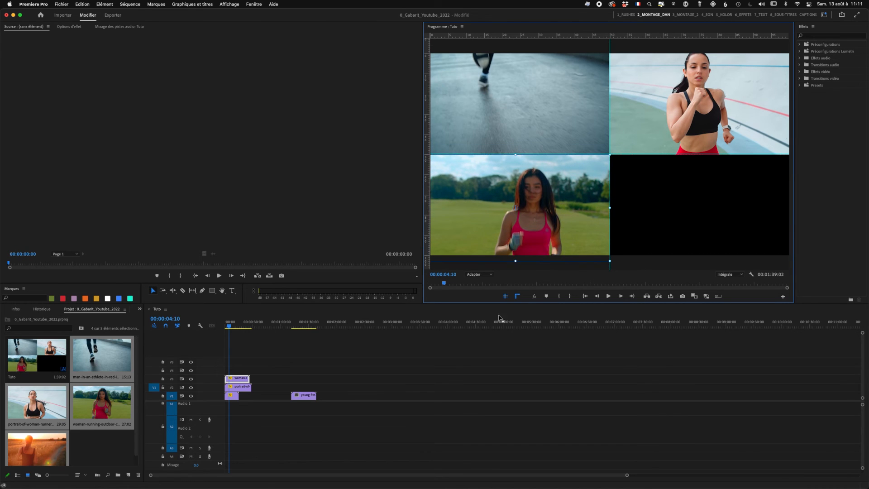
# Move the sunset-runner clip to track V4 at the sequence start, and scale and snap it into the lower-right quadrant.
pyautogui.moveTo(308, 397); pyautogui.dragTo(237, 369)
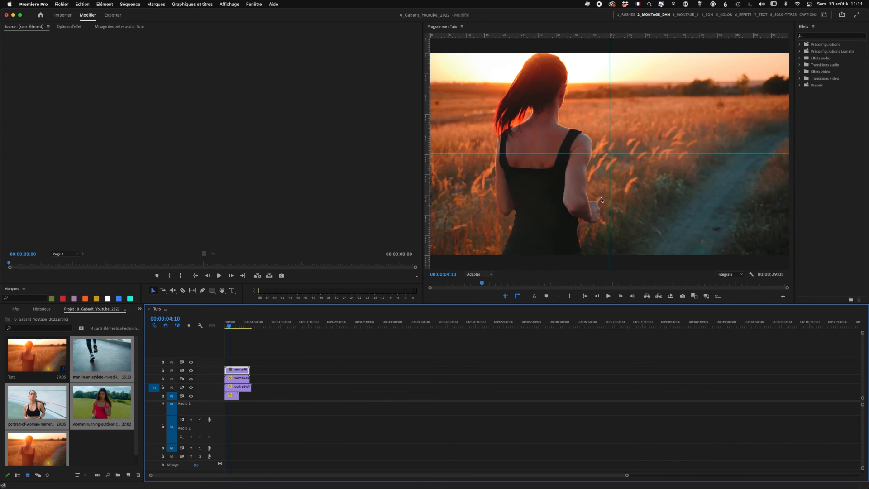
pyautogui.click(684, 140)
pyautogui.moveTo(787, 54); pyautogui.dragTo(712, 97)
pyautogui.moveTo(678, 131); pyautogui.dragTo(770, 185)
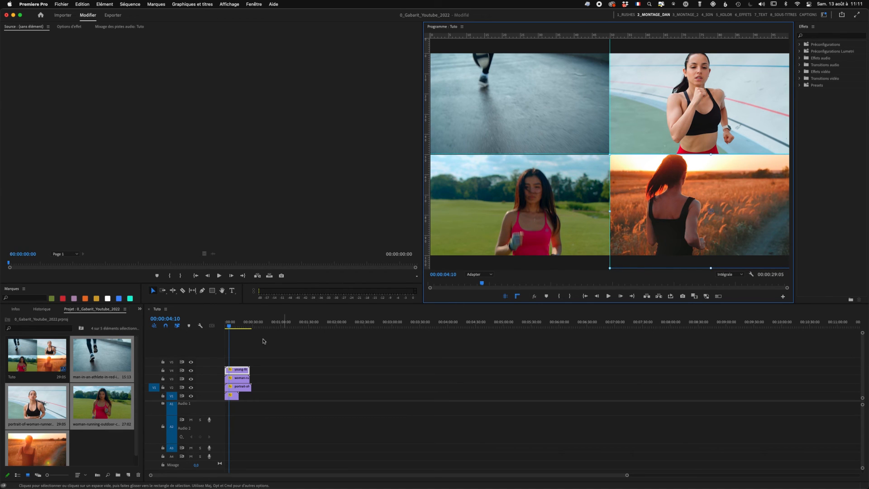
# Preview the four-way split screen and check the placement of the lower-left, lower-right and upper-left clips in the Program monitor.
pyautogui.press('space')
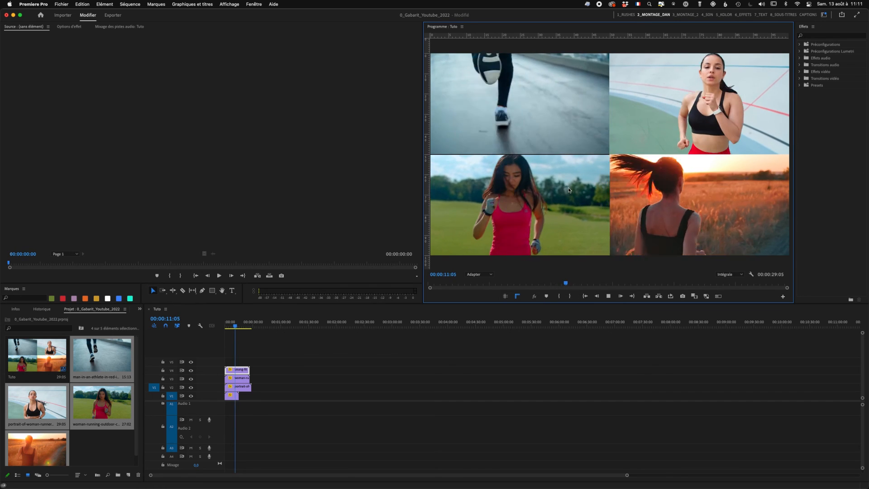
pyautogui.press('space')
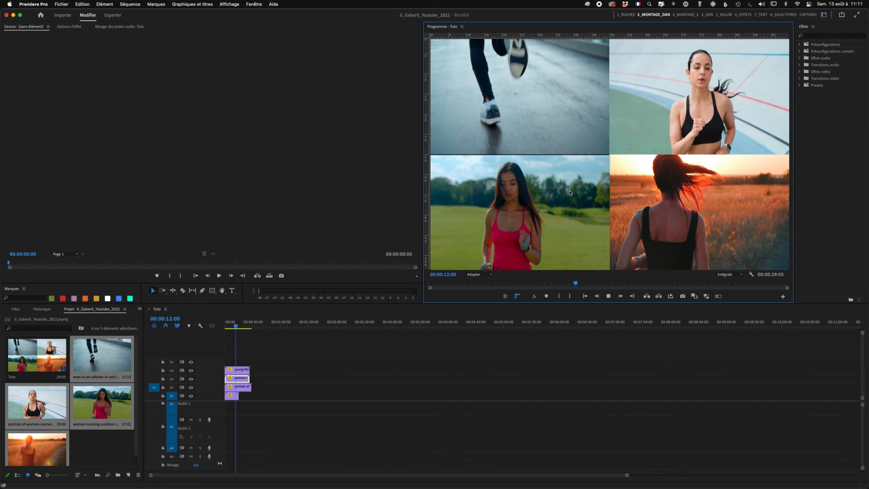
pyautogui.press('space')
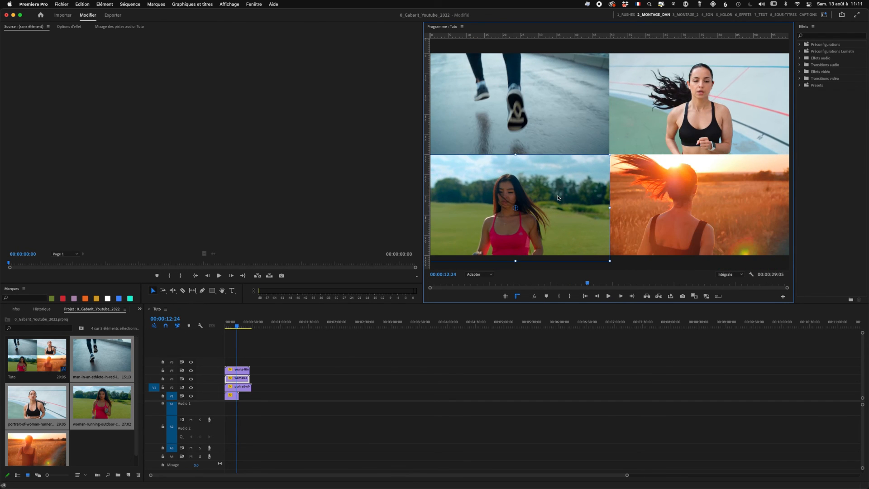
pyautogui.moveTo(558, 197); pyautogui.dragTo(582, 192)
pyautogui.click(688, 186)
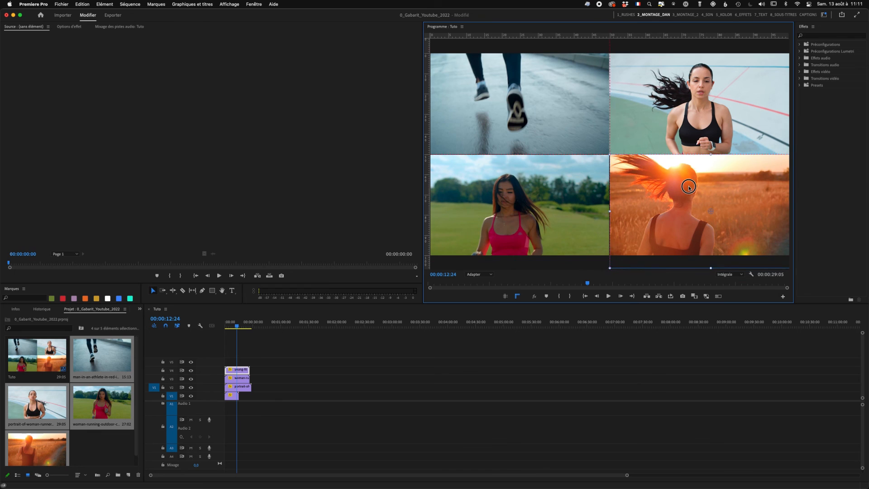
pyautogui.click(565, 122)
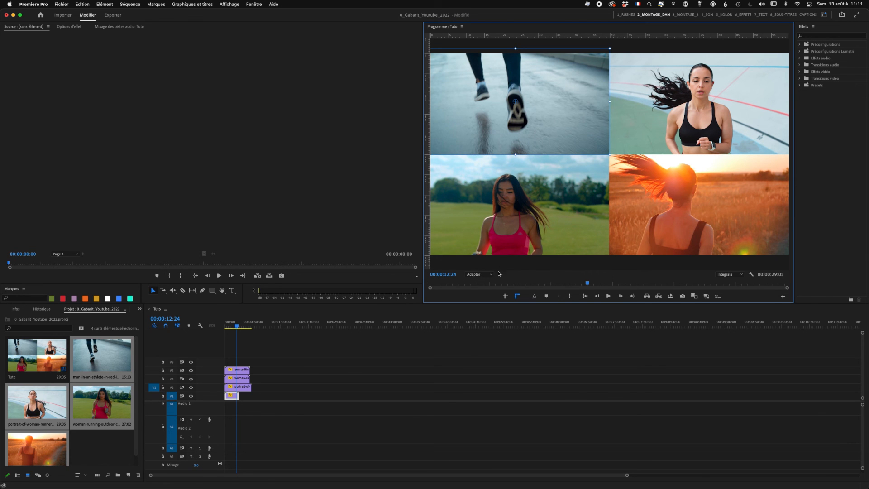
# Play on past the end of the running-shoes clip, and replay the split-screen sequence from its start.
pyautogui.press('space')
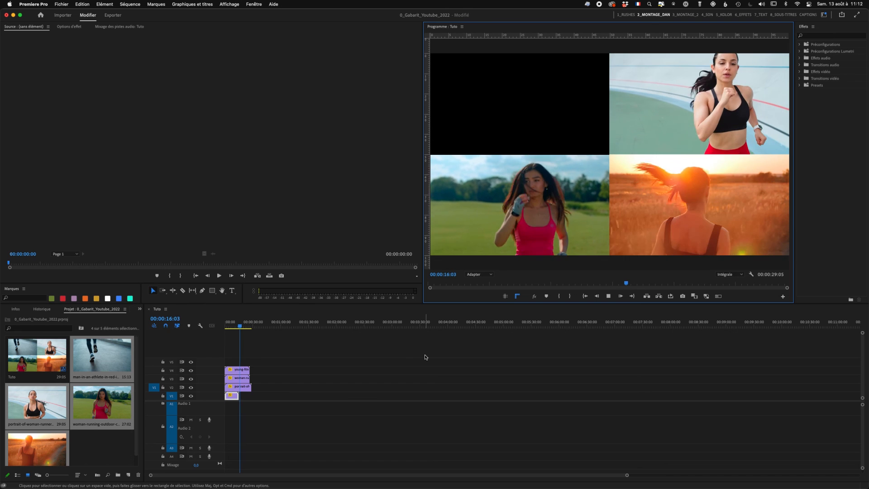
pyautogui.press('space')
pyautogui.click(226, 325)
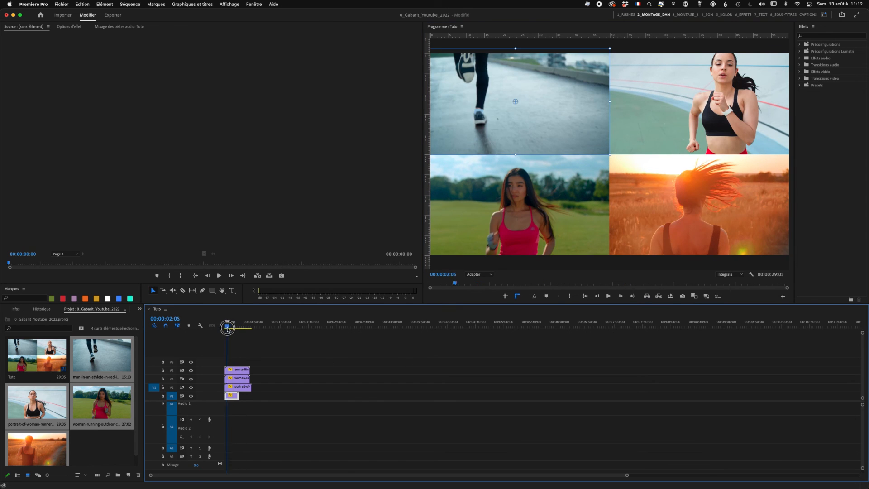
pyautogui.press('space')
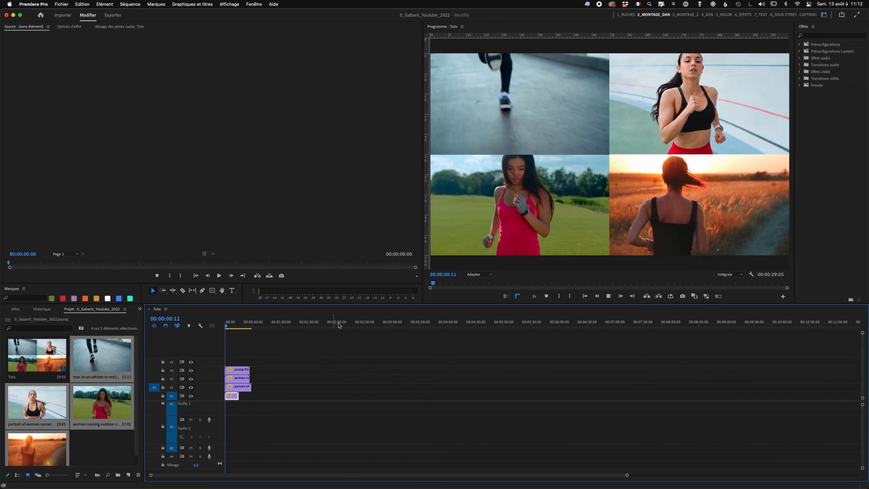